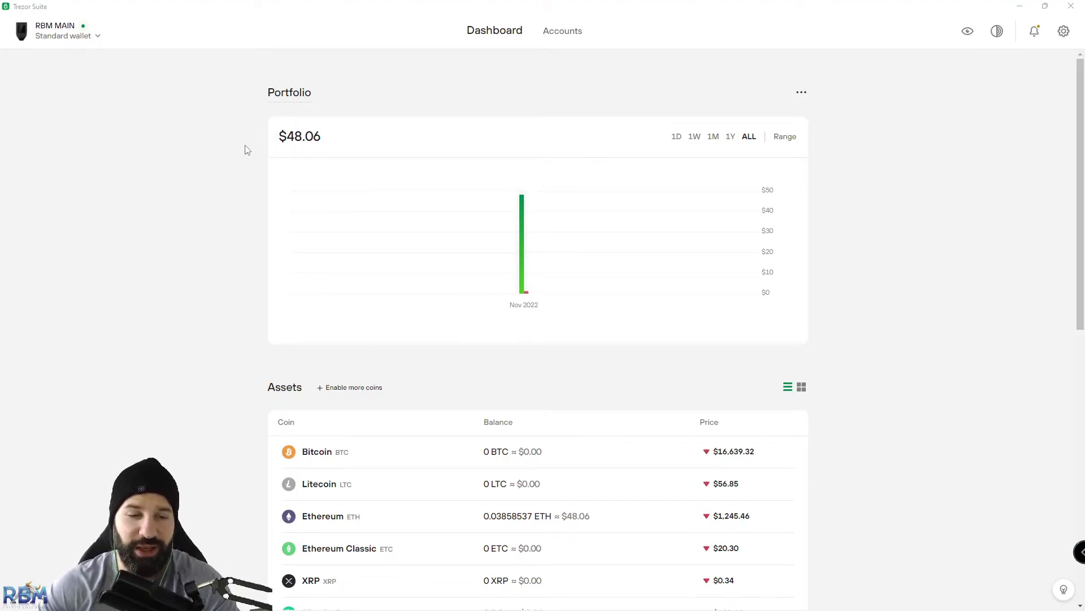
Step: In the enabled coins settings, toggle the XRP coin off and back on
{"action": "scroll", "coordinate": [231, 167], "scroll_direction": "down", "scroll_amount": 5}
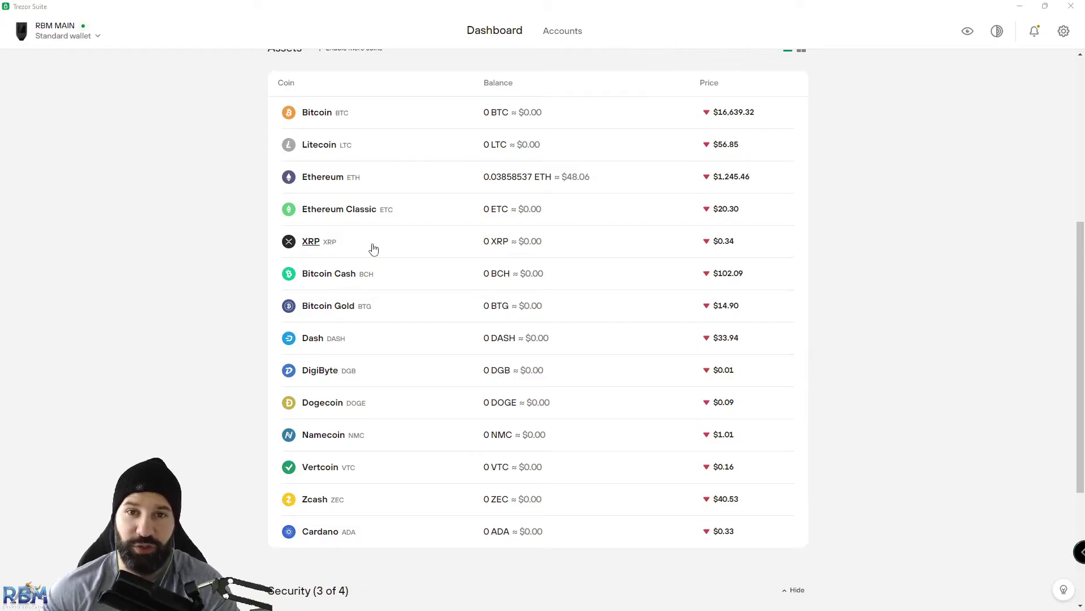
{"action": "scroll", "coordinate": [373, 249], "scroll_direction": "up", "scroll_amount": 1}
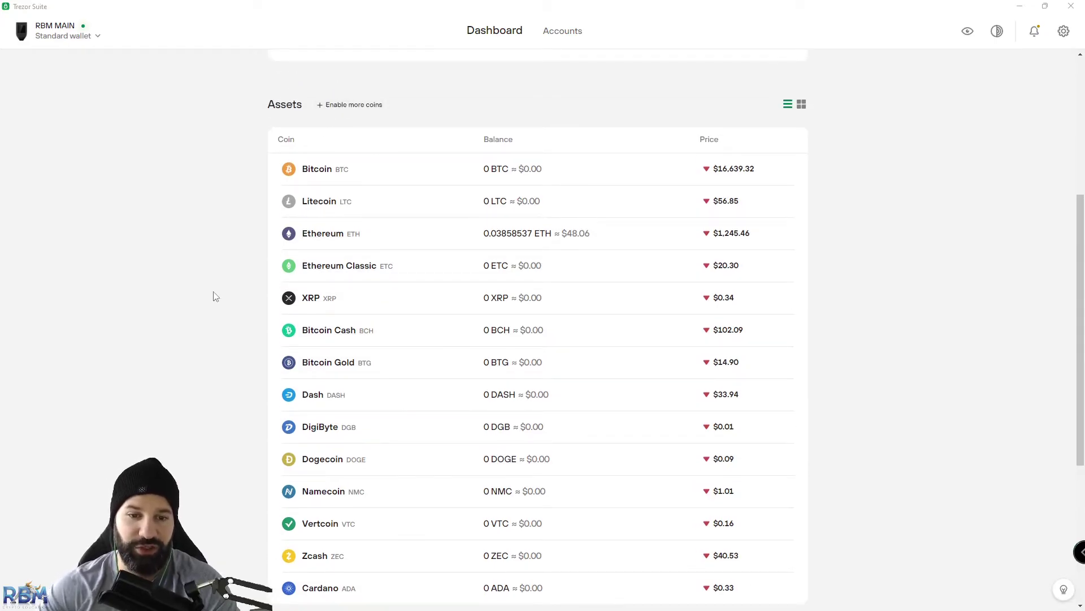
{"action": "scroll", "coordinate": [213, 295], "scroll_direction": "up", "scroll_amount": 3}
{"action": "scroll", "coordinate": [215, 351], "scroll_direction": "up", "scroll_amount": 1}
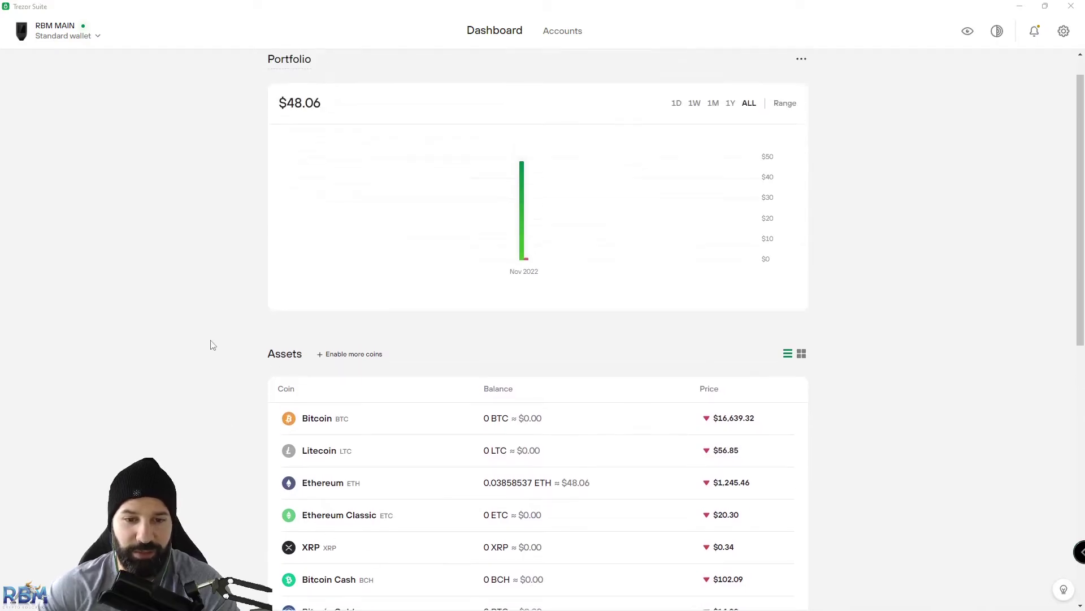
{"action": "scroll", "coordinate": [390, 503], "scroll_direction": "down", "scroll_amount": 1}
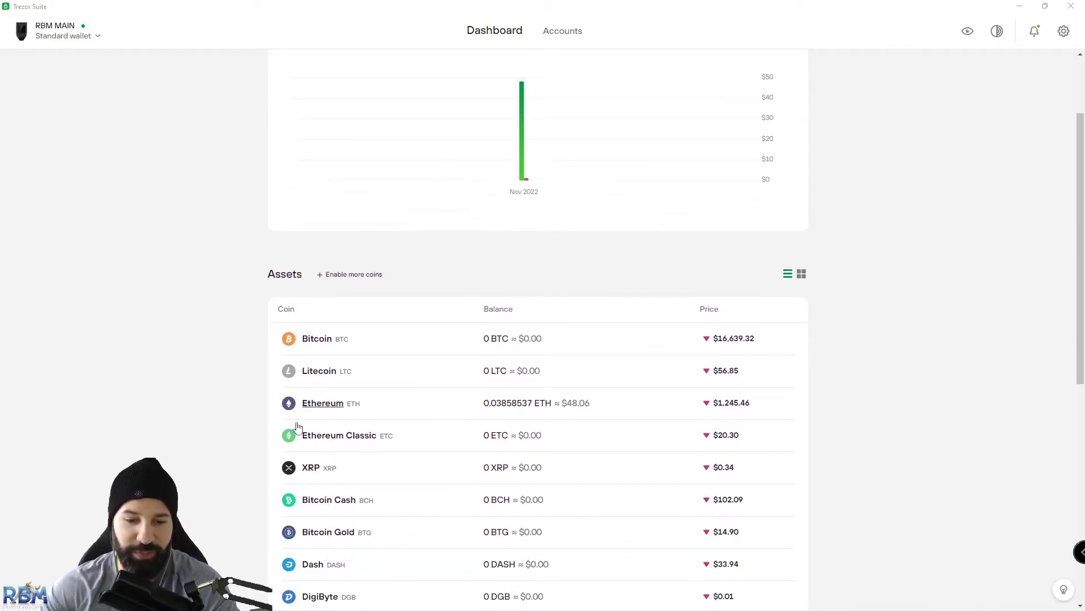
{"action": "scroll", "coordinate": [226, 469], "scroll_direction": "up", "scroll_amount": 2}
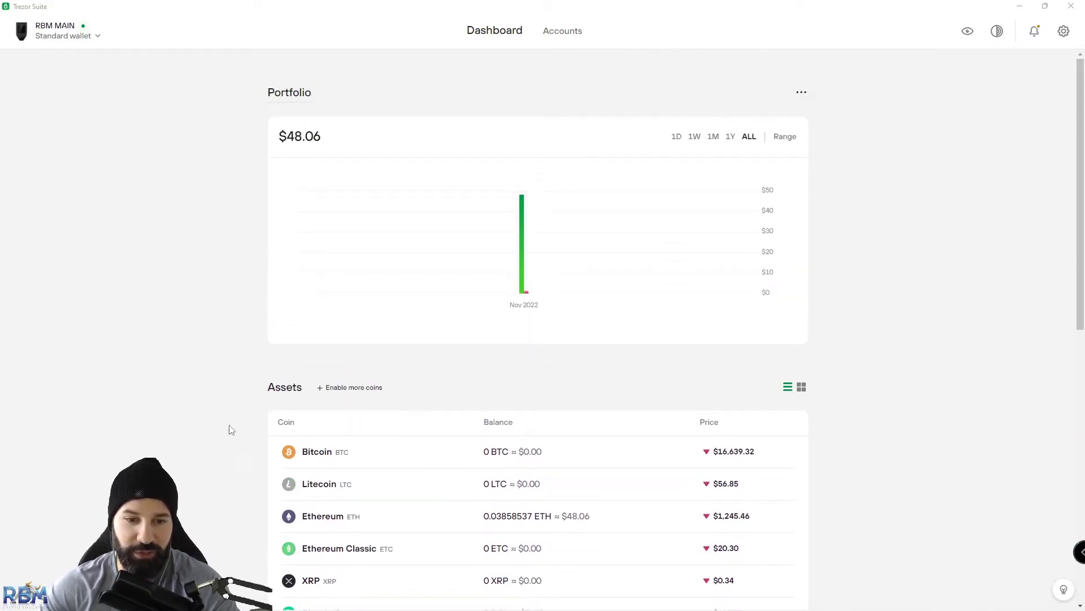
{"action": "left_click", "coordinate": [349, 389]}
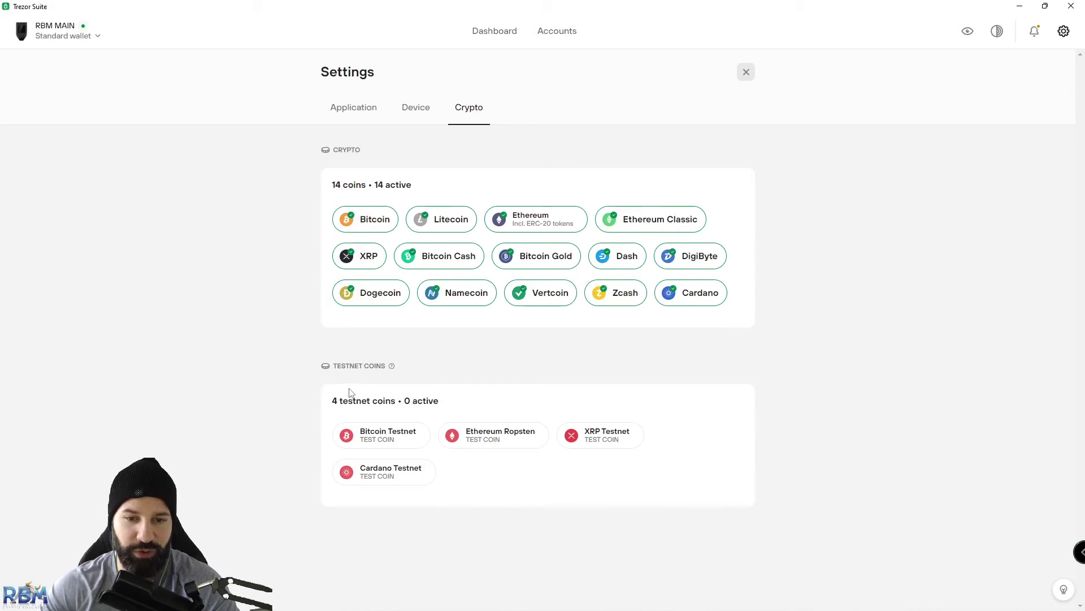
{"action": "left_click", "coordinate": [357, 258]}
{"action": "left_click", "coordinate": [366, 258]}
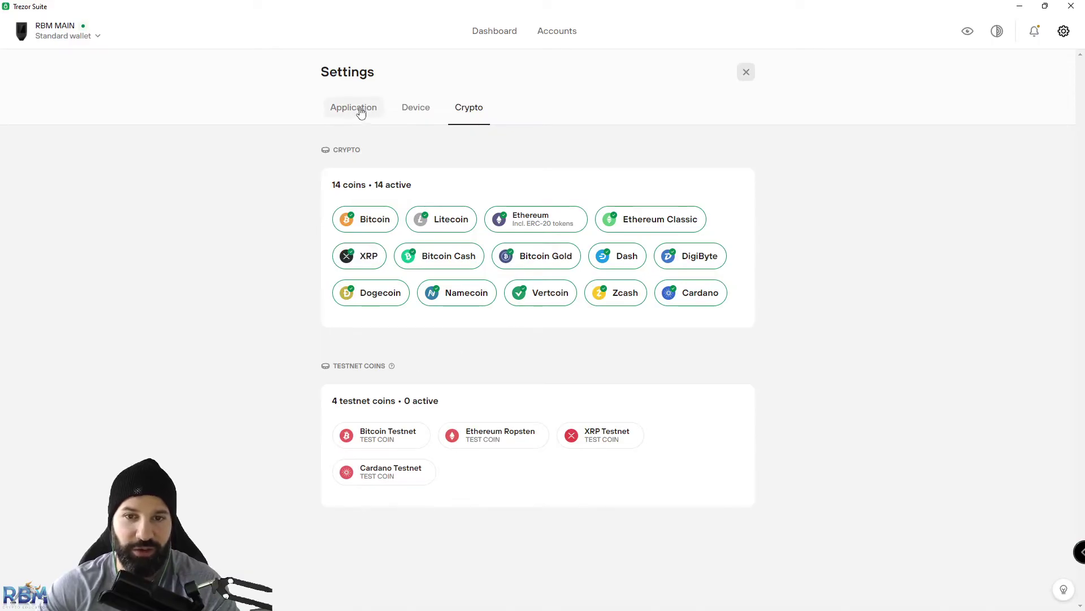
Step: Return to the Dashboard and open the XRP #1 account from the Assets list
{"action": "left_click", "coordinate": [487, 33]}
{"action": "scroll", "coordinate": [226, 308], "scroll_direction": "down", "scroll_amount": 6}
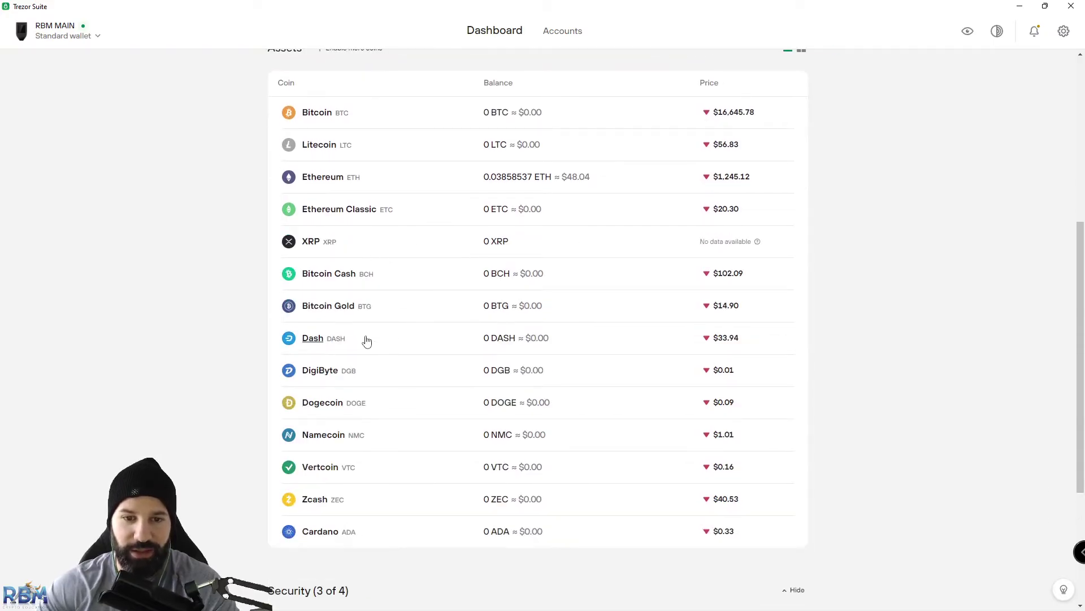
{"action": "scroll", "coordinate": [361, 345], "scroll_direction": "up", "scroll_amount": 2}
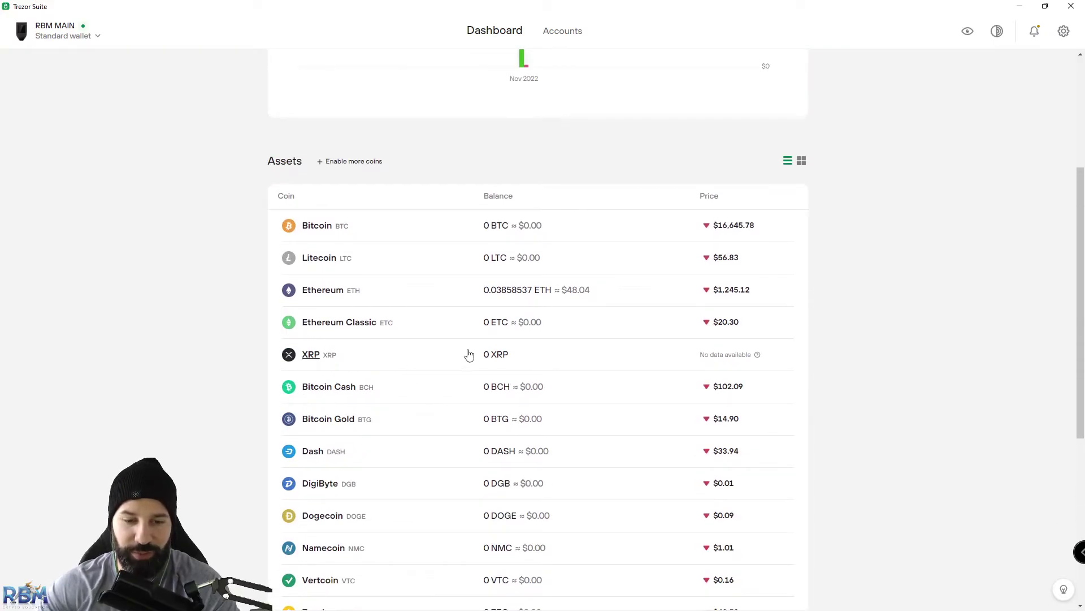
{"action": "left_click", "coordinate": [311, 354]}
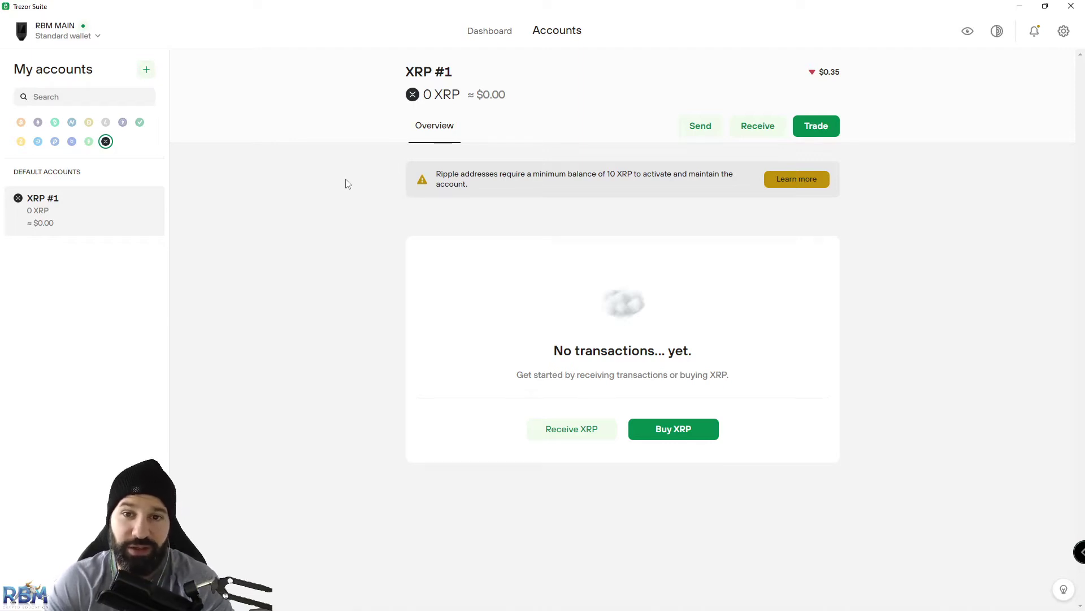
Step: Show the XRP #1 receiving address and reveal it in full for device confirmation
{"action": "left_click", "coordinate": [762, 127]}
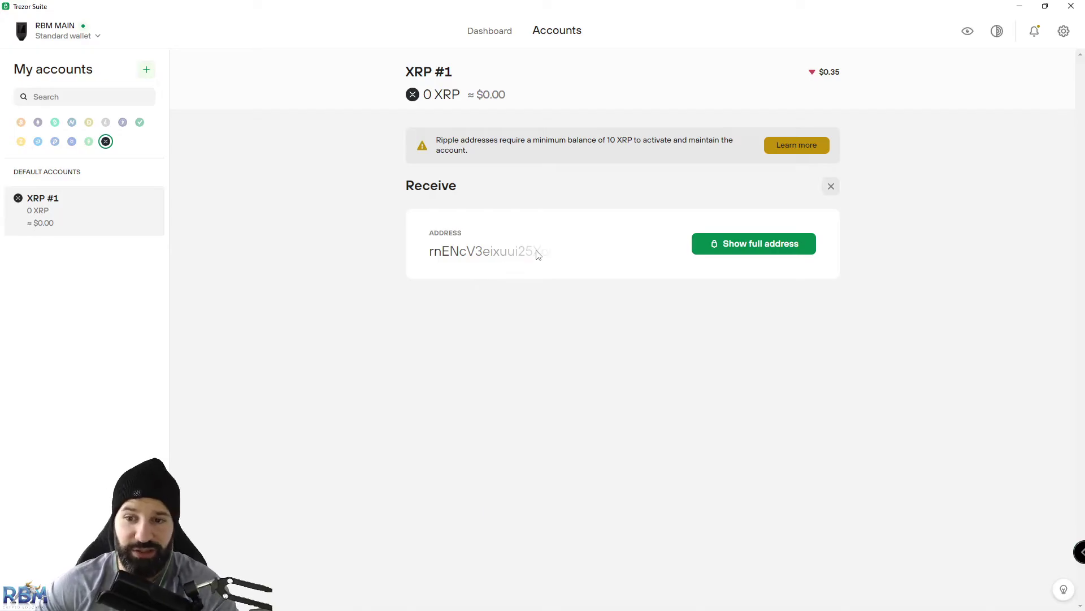
{"action": "left_click", "coordinate": [747, 244]}
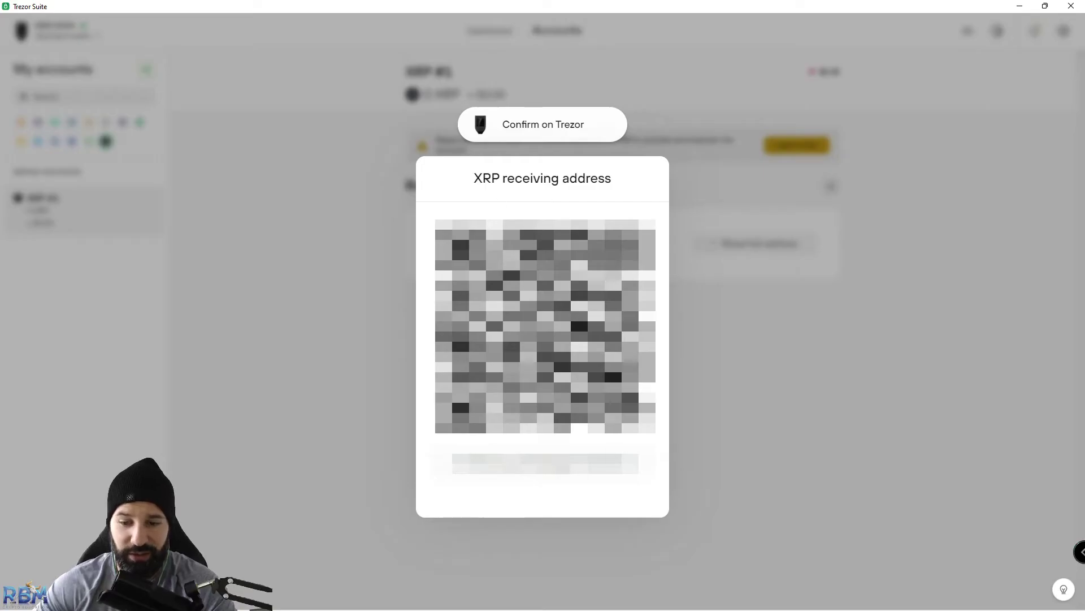
Step: Copy the confirmed full XRP receiving address, then close the address window
{"action": "double_click", "coordinate": [545, 465]}
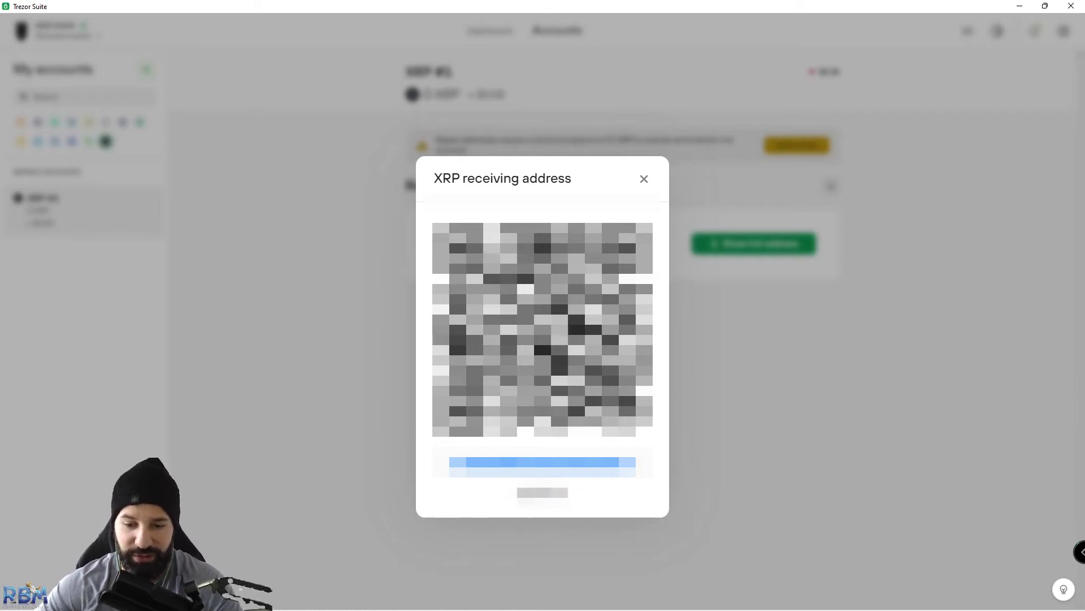
{"action": "left_click", "coordinate": [557, 497]}
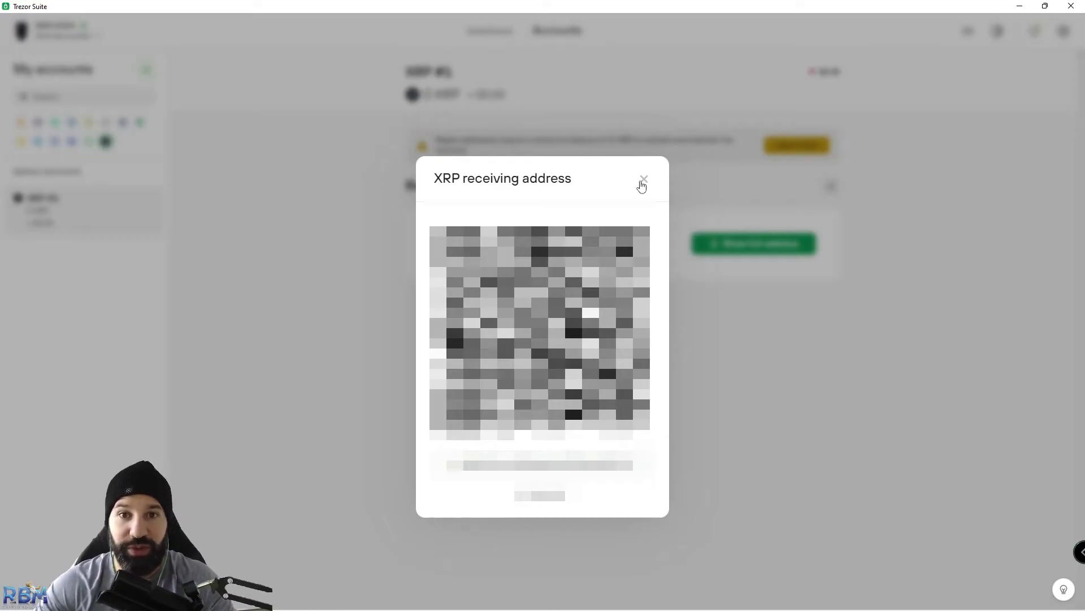
{"action": "left_click", "coordinate": [643, 182]}
Step: Switch to Mandala Exchange's XRP withdrawal page and check the 0.2 XRP Ripple fee
{"action": "key", "text": "alt+Tab"}
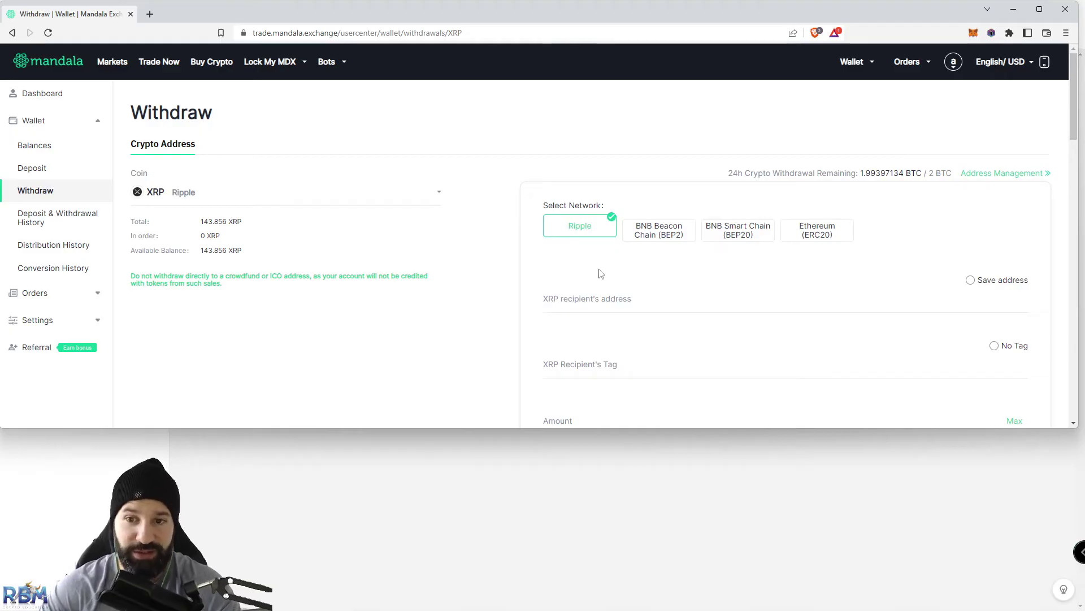
{"action": "scroll", "coordinate": [596, 272], "scroll_direction": "down", "scroll_amount": 2}
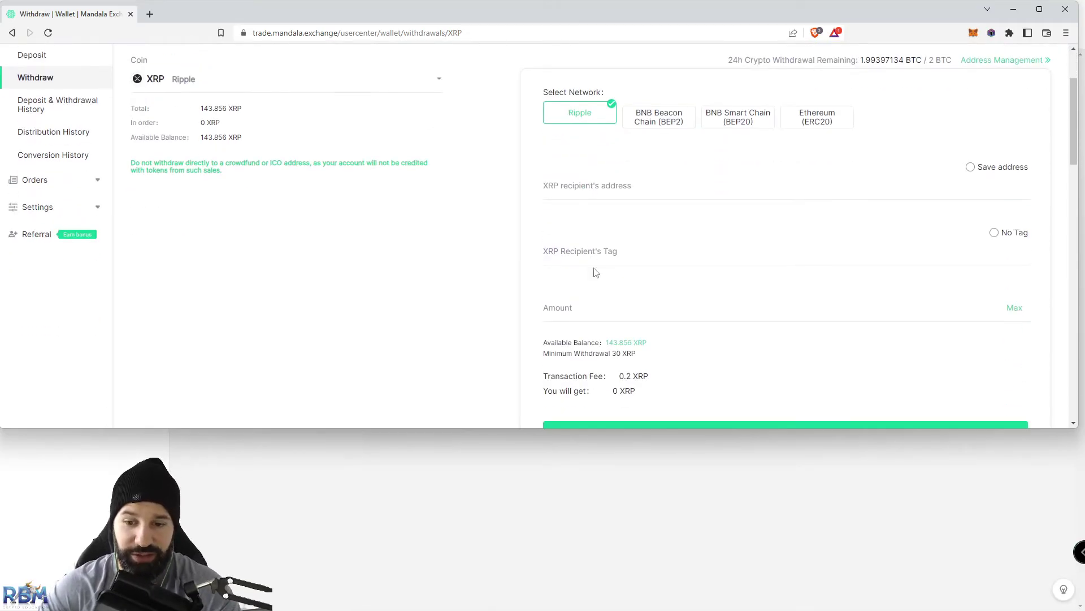
{"action": "left_click_drag", "start_coordinate": [547, 378], "coordinate": [666, 380]}
{"action": "left_click", "coordinate": [667, 379]}
{"action": "scroll", "coordinate": [669, 328], "scroll_direction": "up", "scroll_amount": 2}
{"action": "scroll", "coordinate": [695, 271], "scroll_direction": "down", "scroll_amount": 1}
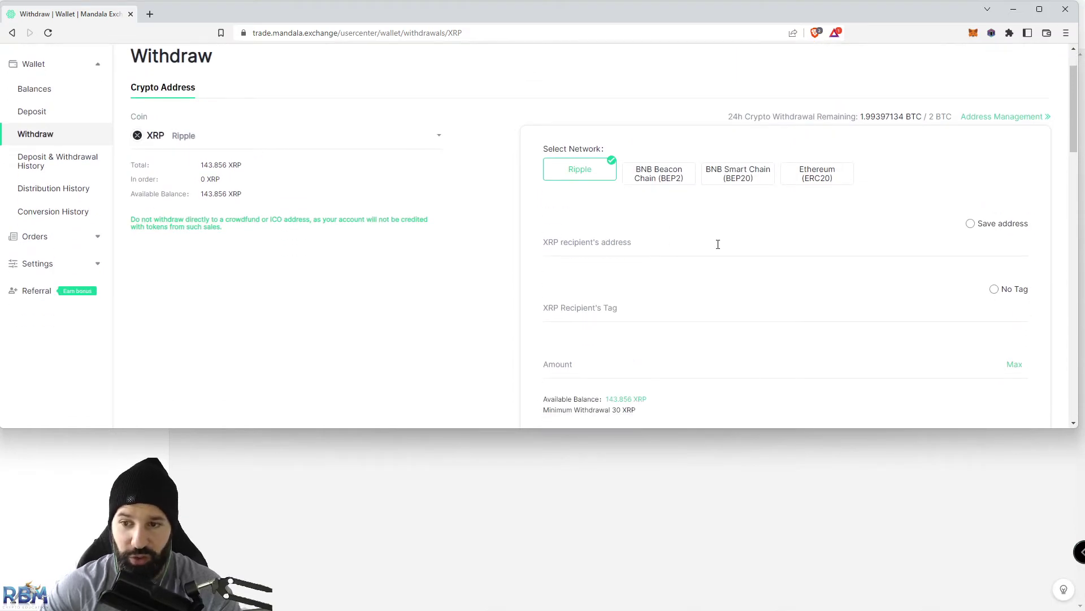
Step: Compare the 8.4 XRP Ethereum (ERC20) fee, then reselect the Ripple network
{"action": "left_click", "coordinate": [812, 180]}
{"action": "scroll", "coordinate": [710, 251], "scroll_direction": "down", "scroll_amount": 1}
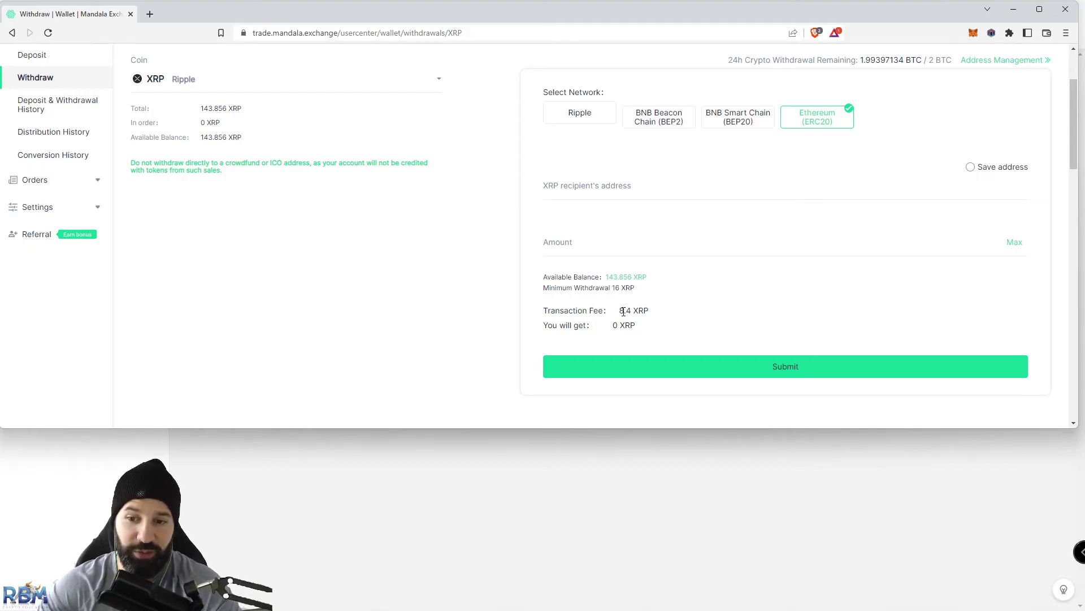
{"action": "left_click_drag", "start_coordinate": [618, 313], "coordinate": [650, 310]}
{"action": "left_click", "coordinate": [652, 313]}
{"action": "scroll", "coordinate": [780, 250], "scroll_direction": "up", "scroll_amount": 2}
{"action": "scroll", "coordinate": [781, 250], "scroll_direction": "up", "scroll_amount": 1}
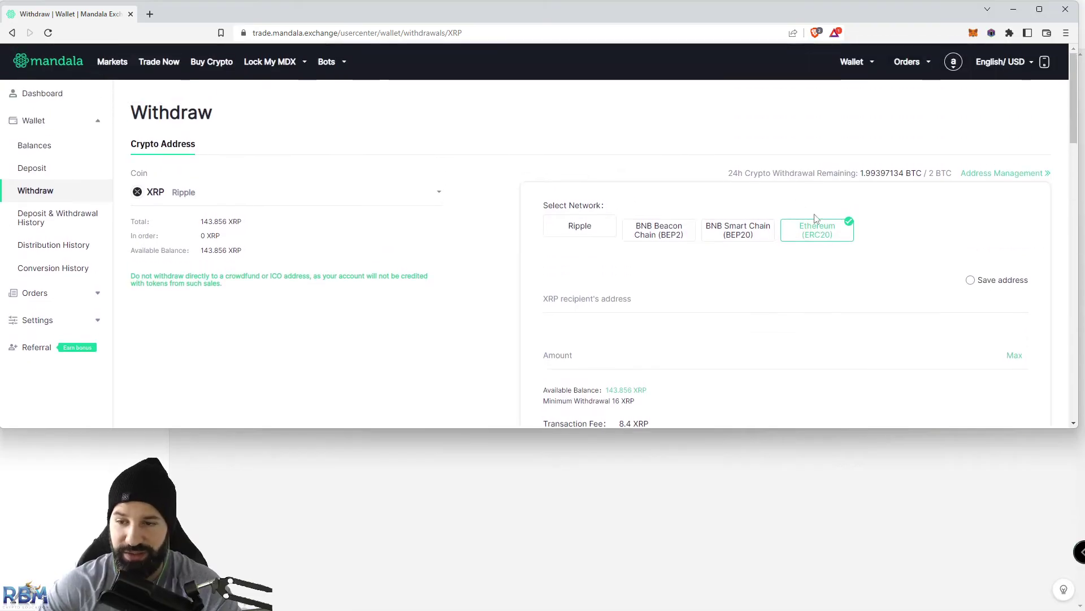
{"action": "left_click", "coordinate": [579, 232]}
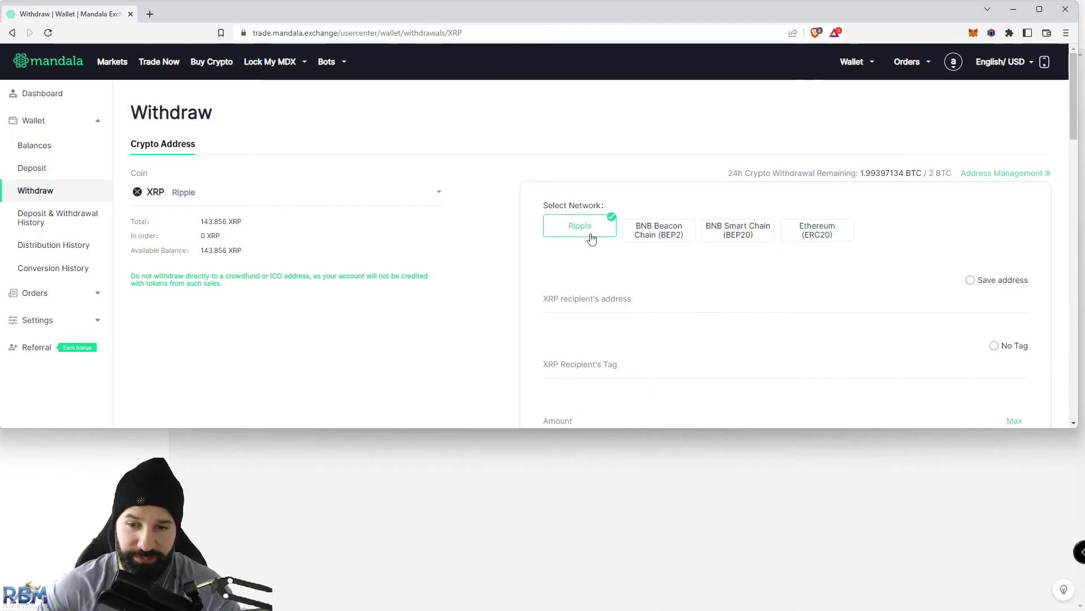
{"action": "left_click", "coordinate": [588, 301]}
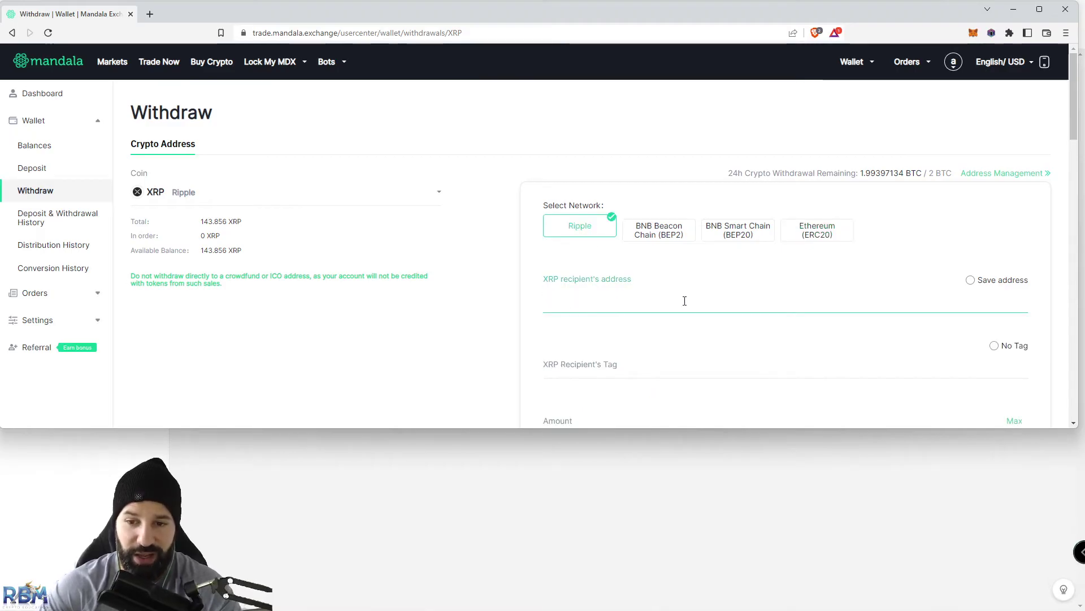
Step: Withdraw the maximum 143.856 XRP to the pasted Trezor address and tag, and submit
{"action": "key", "text": "ctrl+v"}
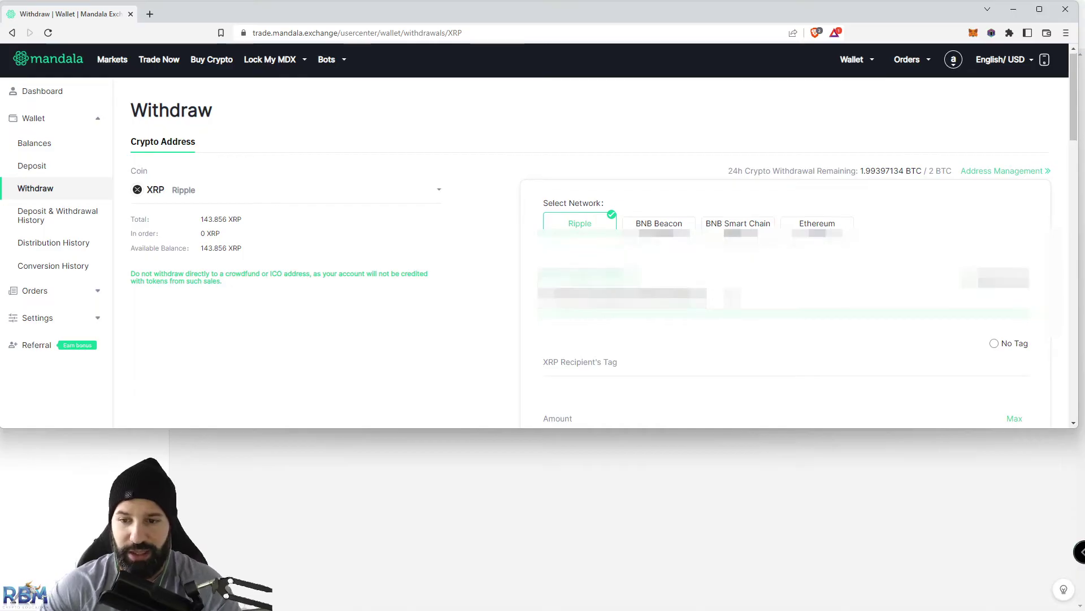
{"action": "scroll", "coordinate": [638, 310], "scroll_direction": "down", "scroll_amount": 1}
{"action": "left_click", "coordinate": [639, 310]}
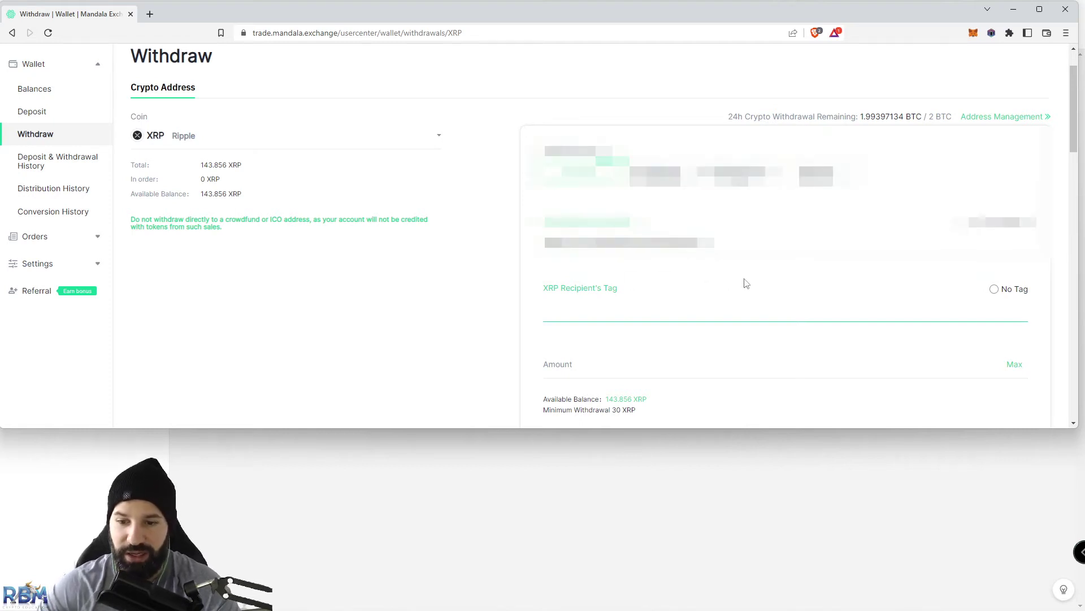
{"action": "scroll", "coordinate": [604, 296], "scroll_direction": "down", "scroll_amount": 1}
{"action": "left_click", "coordinate": [1015, 308]}
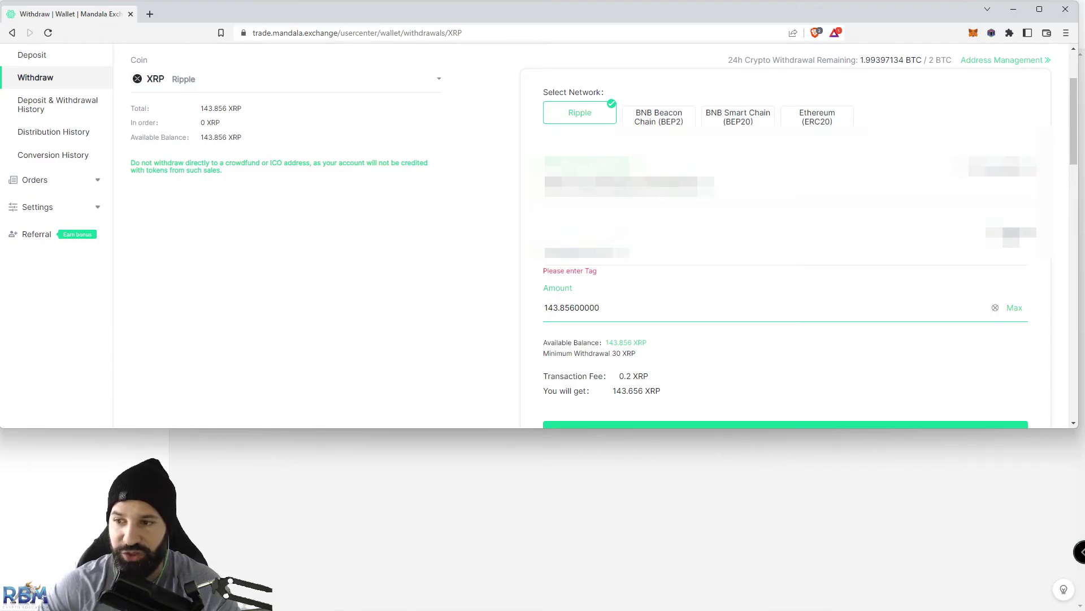
{"action": "key", "text": "ctrl+v"}
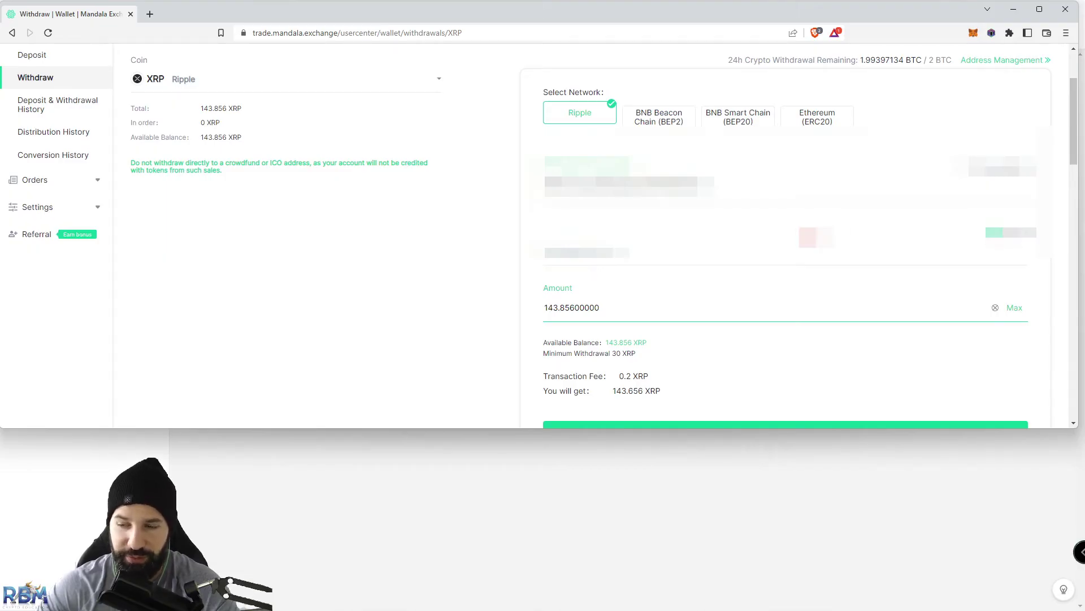
{"action": "scroll", "coordinate": [786, 255], "scroll_direction": "down", "scroll_amount": 1}
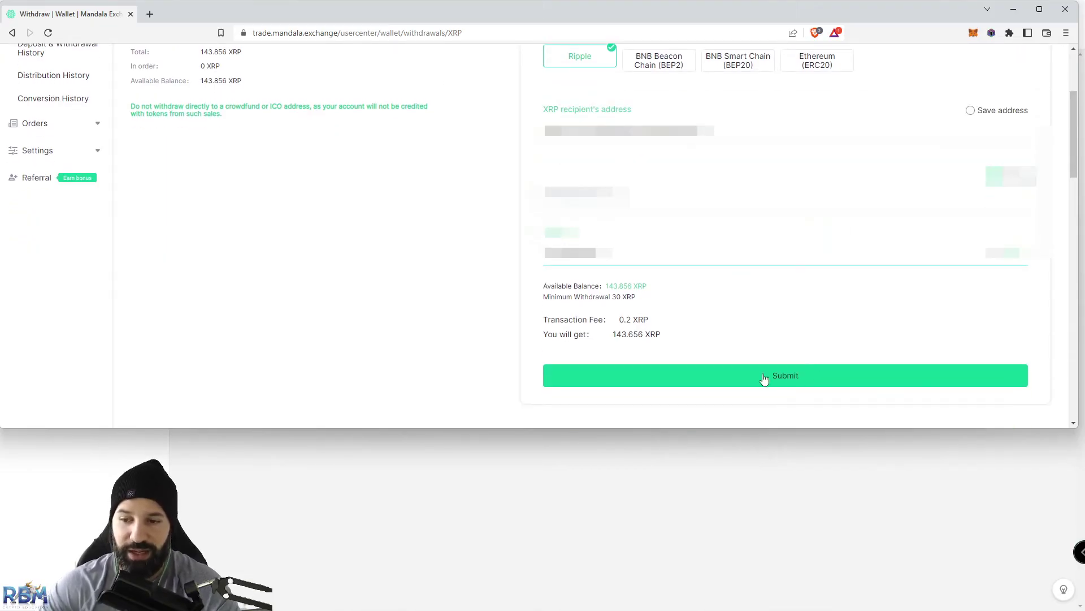
{"action": "left_click", "coordinate": [794, 370]}
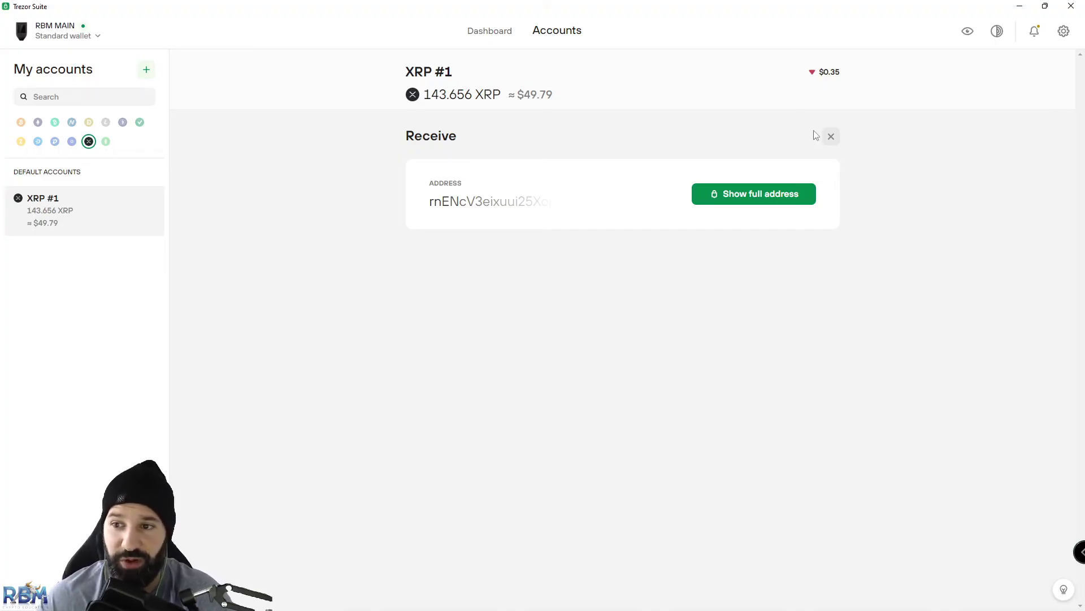
Step: Close the receive panel to see the +143.656 XRP Received transaction
{"action": "left_click", "coordinate": [830, 137]}
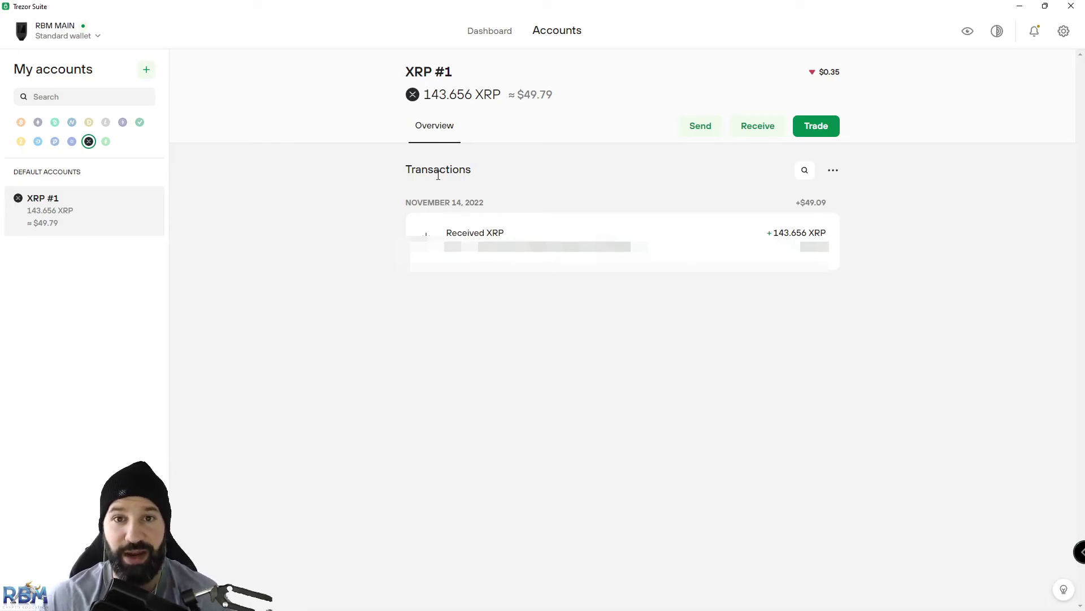
Step: Start a new XRP #1 send in Trezor Suite, then bring up Mandala's XRP deposit page
{"action": "left_click", "coordinate": [698, 127]}
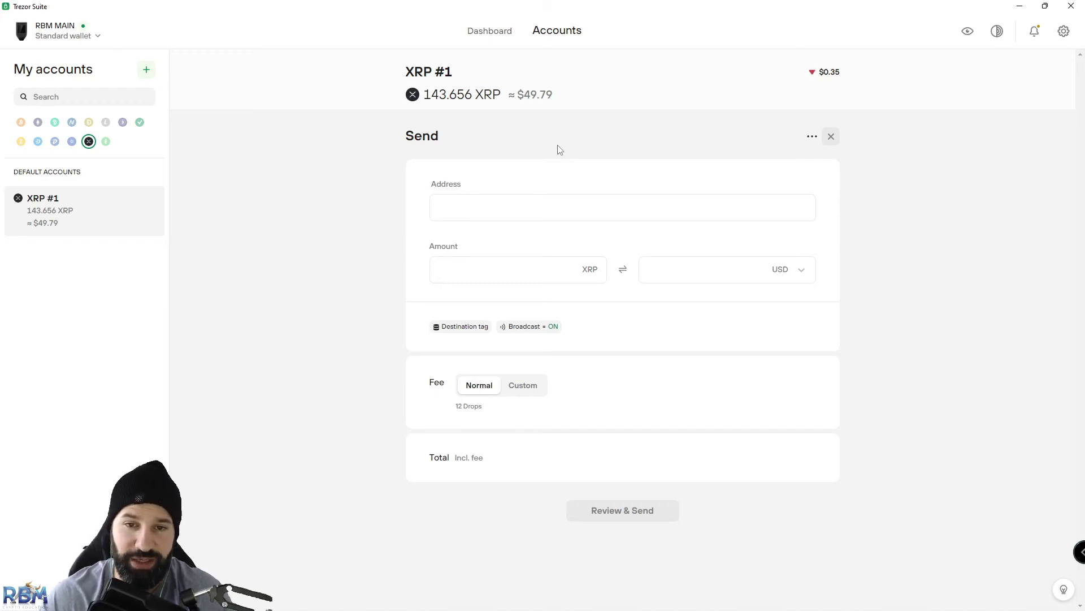
{"action": "key", "text": "alt+Tab"}
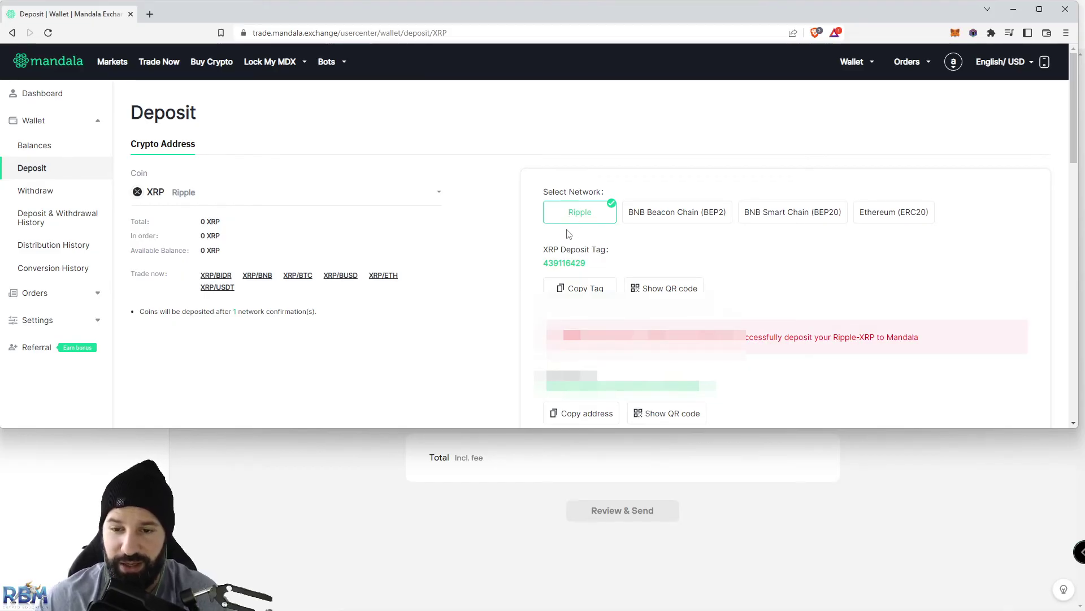
Step: Copy Mandala's XRP deposit tag into the Trezor send form's destination tag field
{"action": "scroll", "coordinate": [568, 231], "scroll_direction": "down", "scroll_amount": 1}
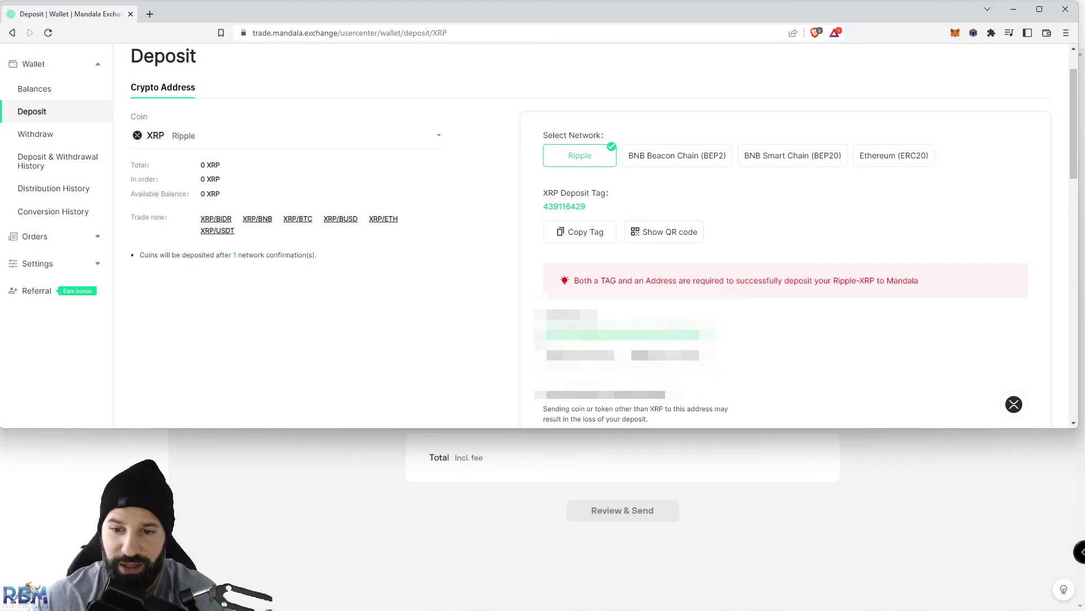
{"action": "left_click", "coordinate": [576, 234]}
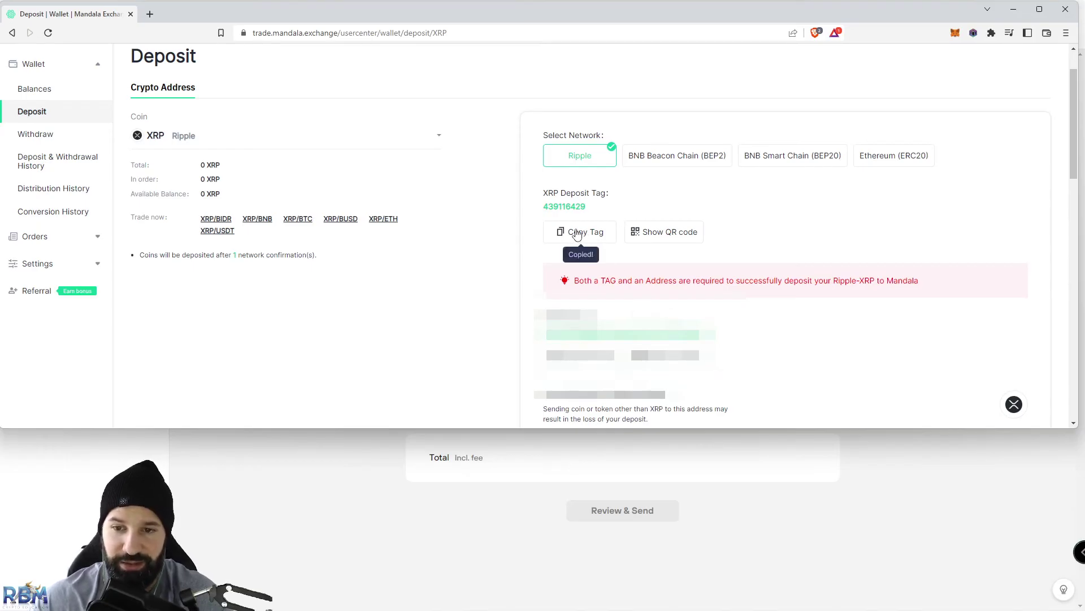
{"action": "left_click", "coordinate": [348, 471]}
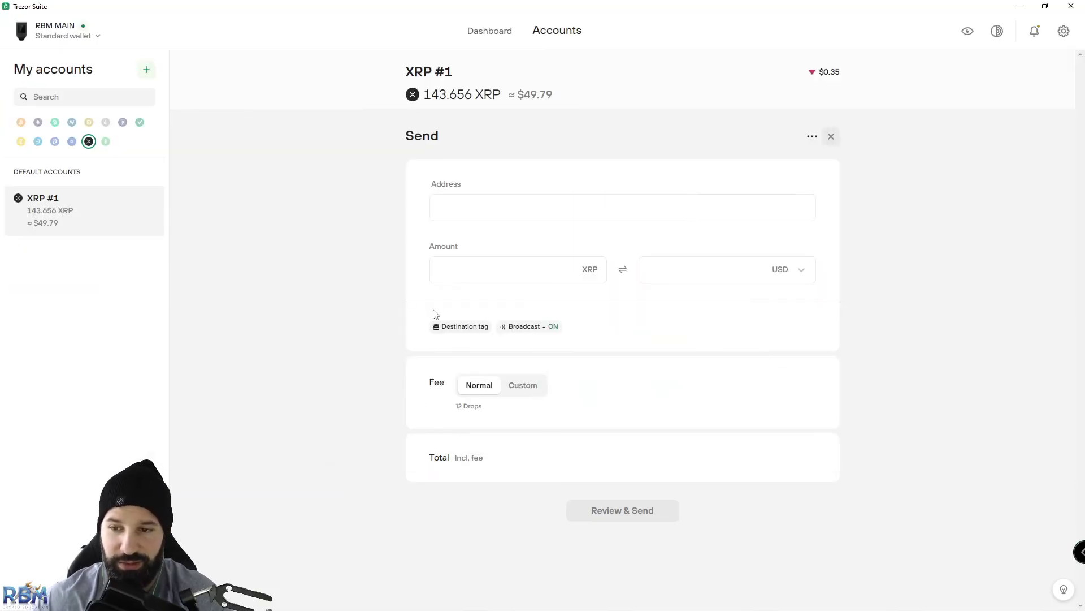
{"action": "left_click", "coordinate": [460, 327]}
{"action": "left_click", "coordinate": [478, 356]}
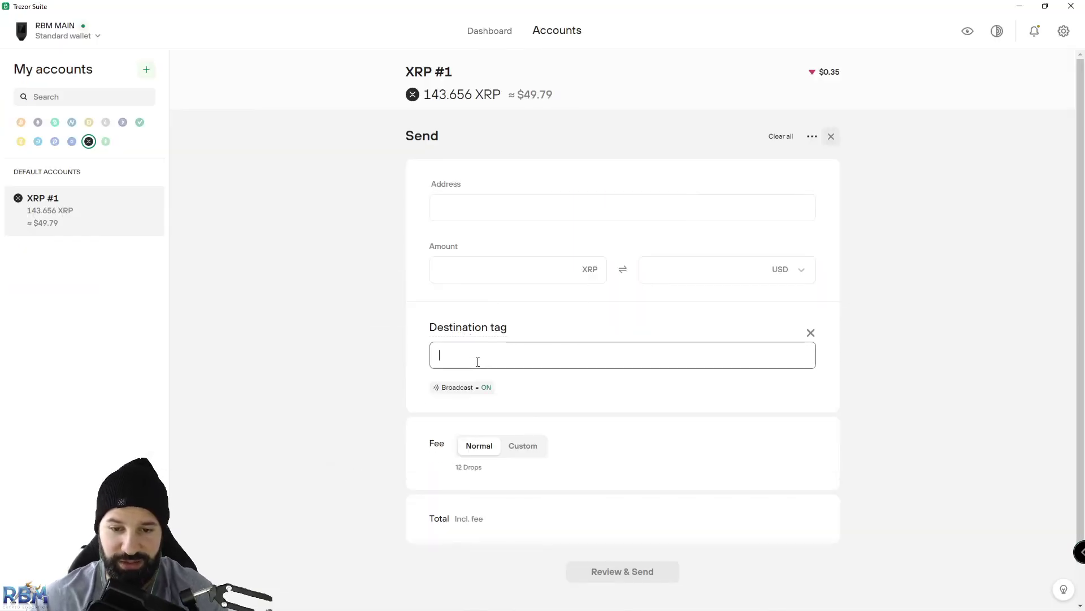
{"action": "key", "text": "ctrl+v"}
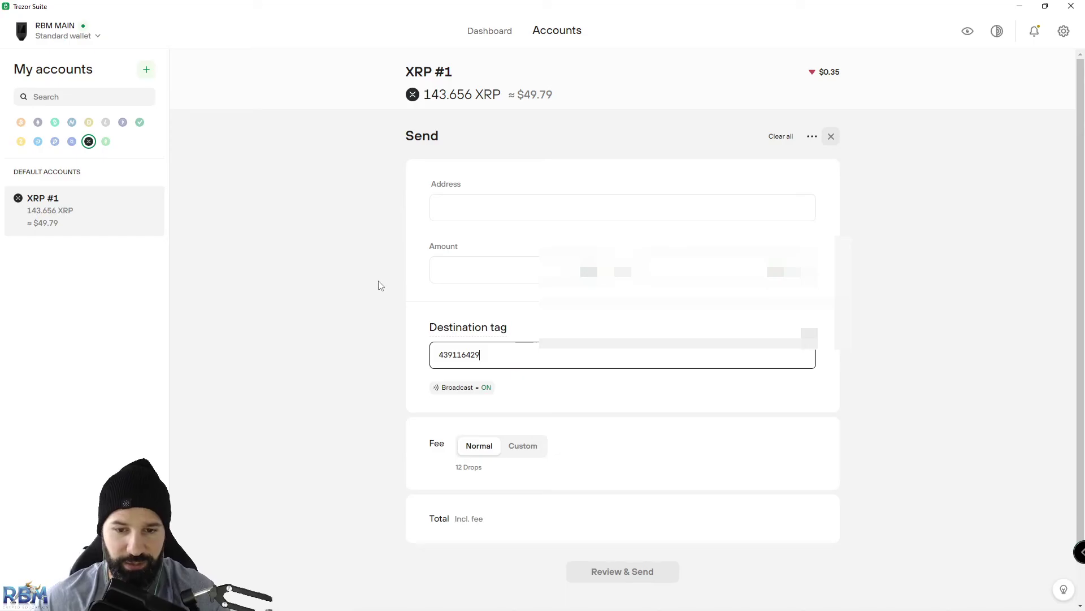
Step: Paste the exchange's XRP deposit address as recipient and set the maximum 133.655988 XRP amount
{"action": "key", "text": "alt+Tab"}
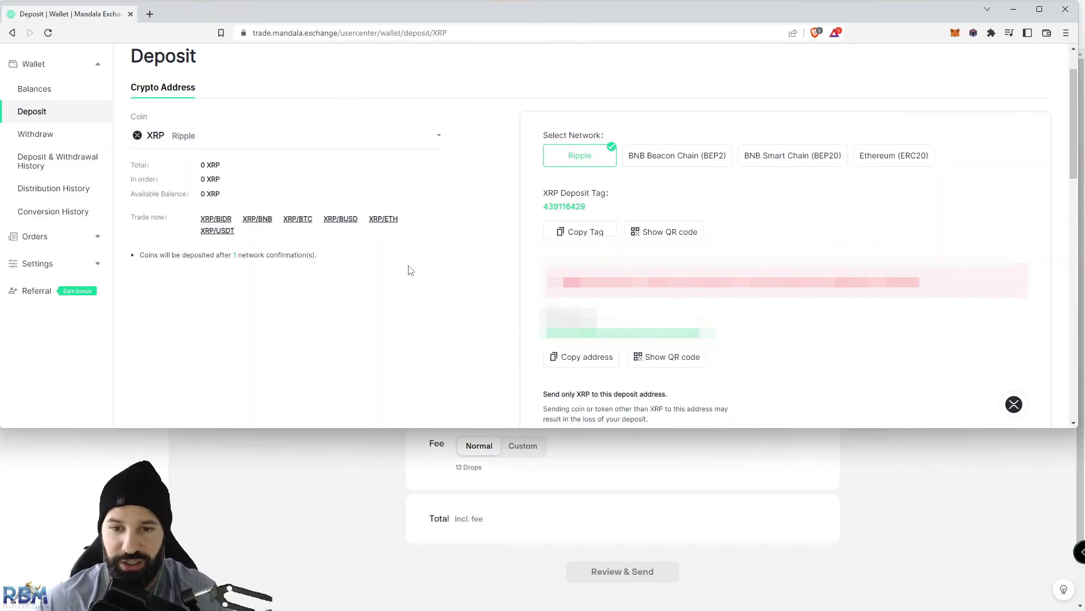
{"action": "left_click", "coordinate": [600, 366]}
{"action": "left_click", "coordinate": [401, 463]}
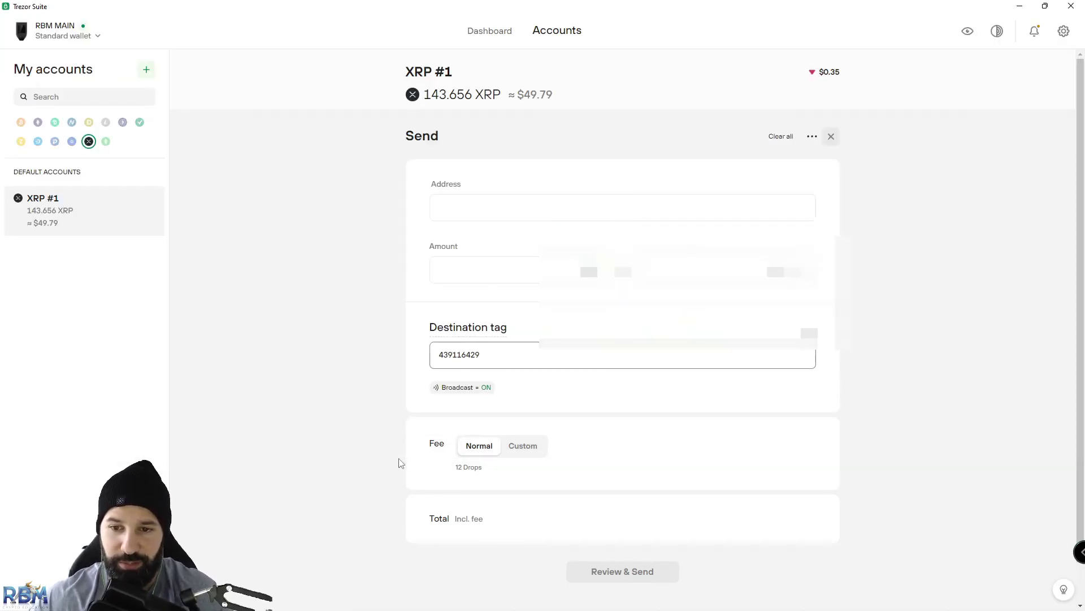
{"action": "left_click", "coordinate": [488, 206]}
{"action": "key", "text": "ctrl+v"}
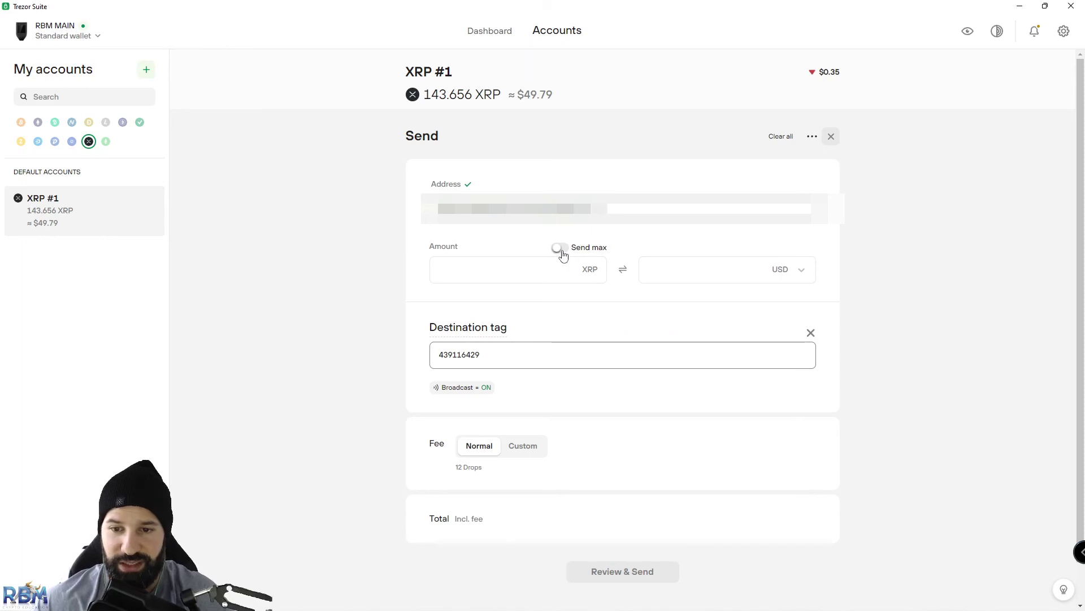
{"action": "left_click", "coordinate": [561, 248]}
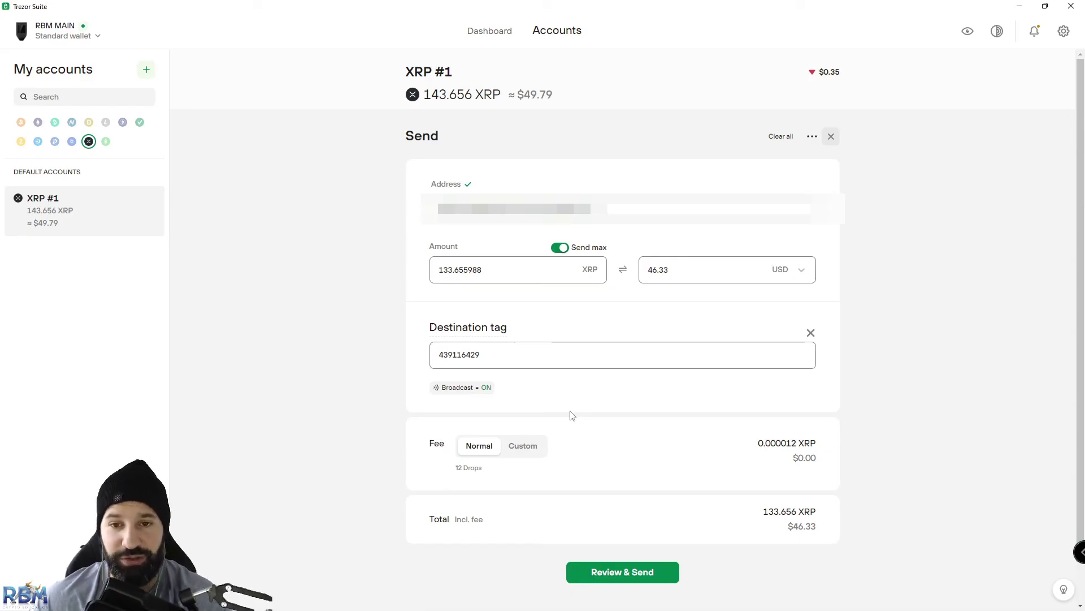
Step: Review the 133.655988 XRP send with destination tag and confirm it on the Trezor
{"action": "left_click", "coordinate": [623, 571]}
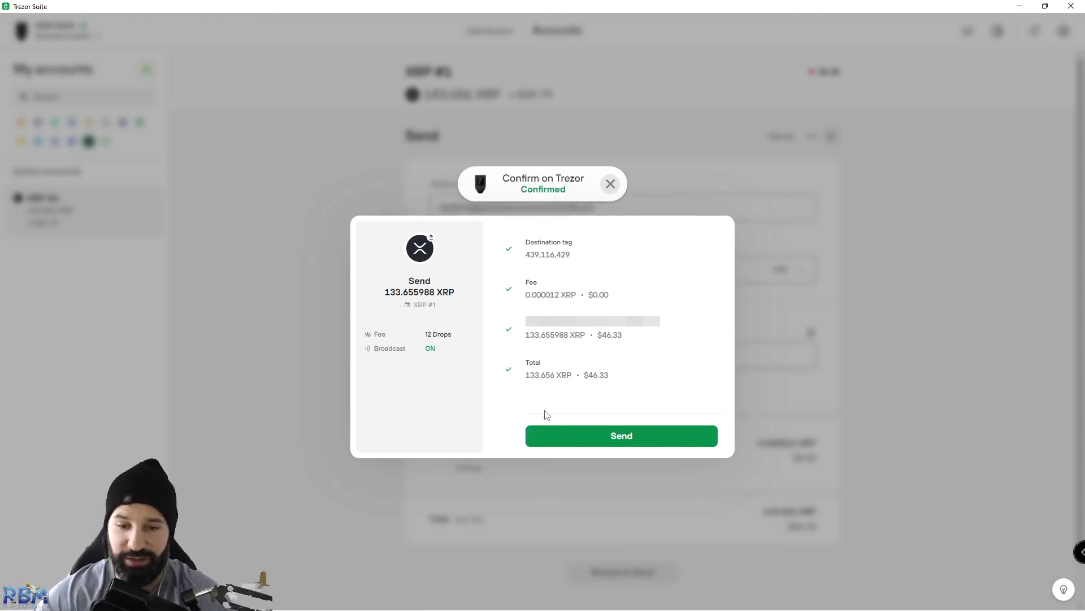
Step: Broadcast the confirmed 133.655988 XRP transaction back to Mandala Exchange
{"action": "left_click", "coordinate": [613, 443]}
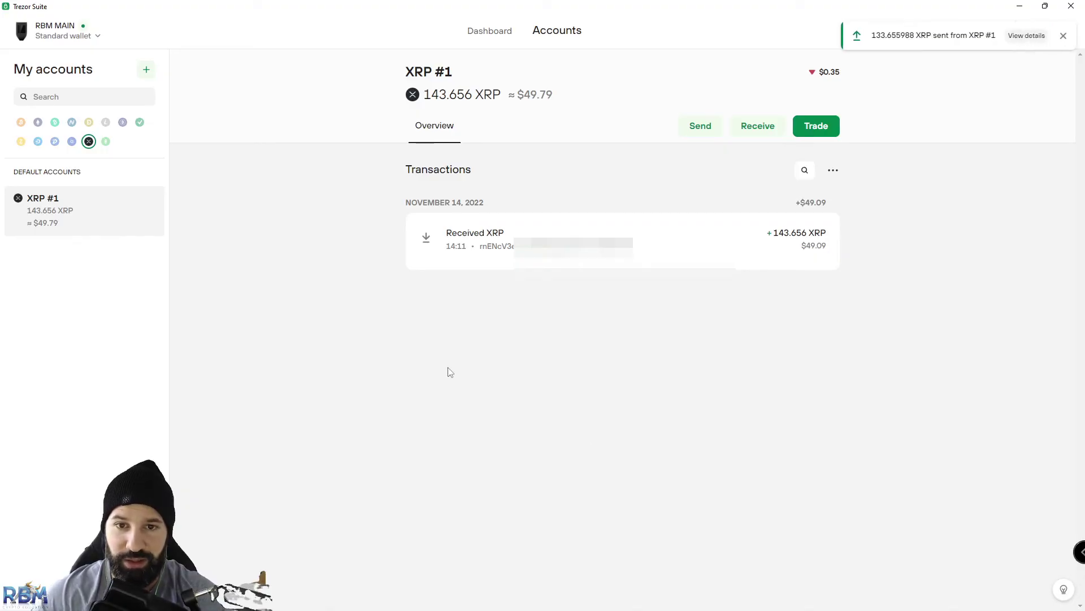